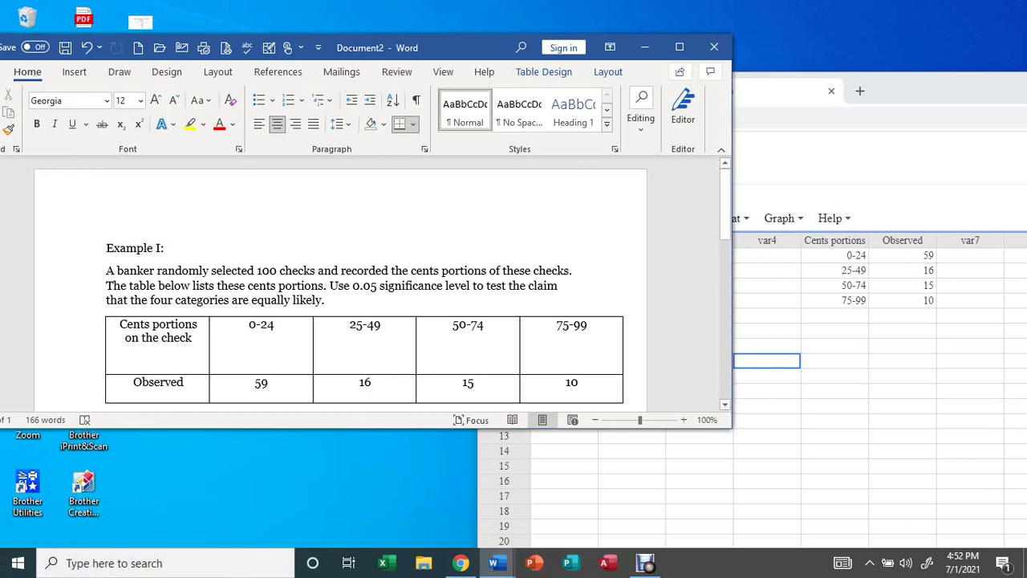
Read the Example I problem on check cents portions and its null and alternative hypotheses.
{"action": "scroll", "coordinate": [382, 283], "scroll_direction": "down", "scroll_amount": 1}
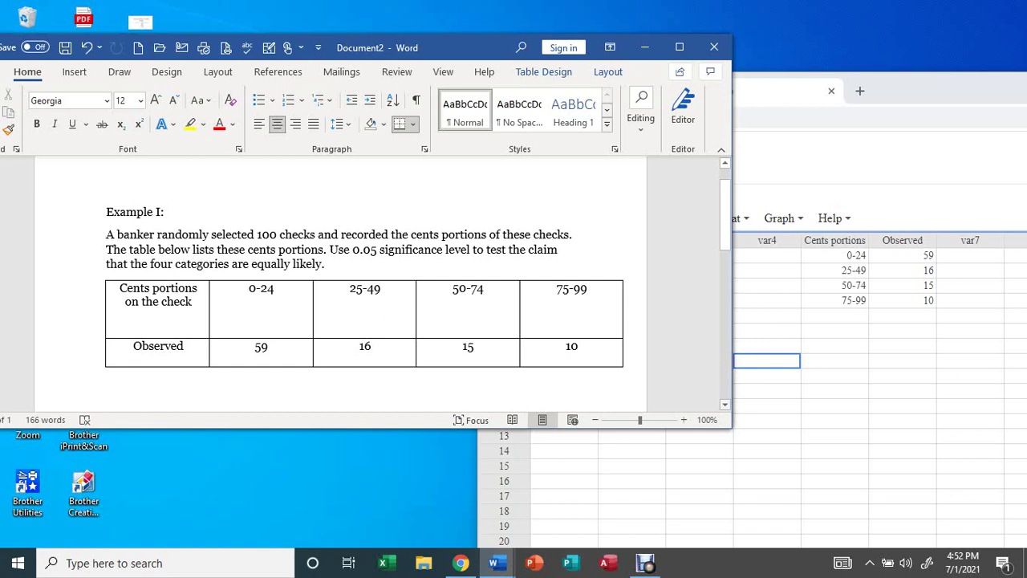
{"action": "scroll", "coordinate": [377, 285], "scroll_direction": "down", "scroll_amount": 1}
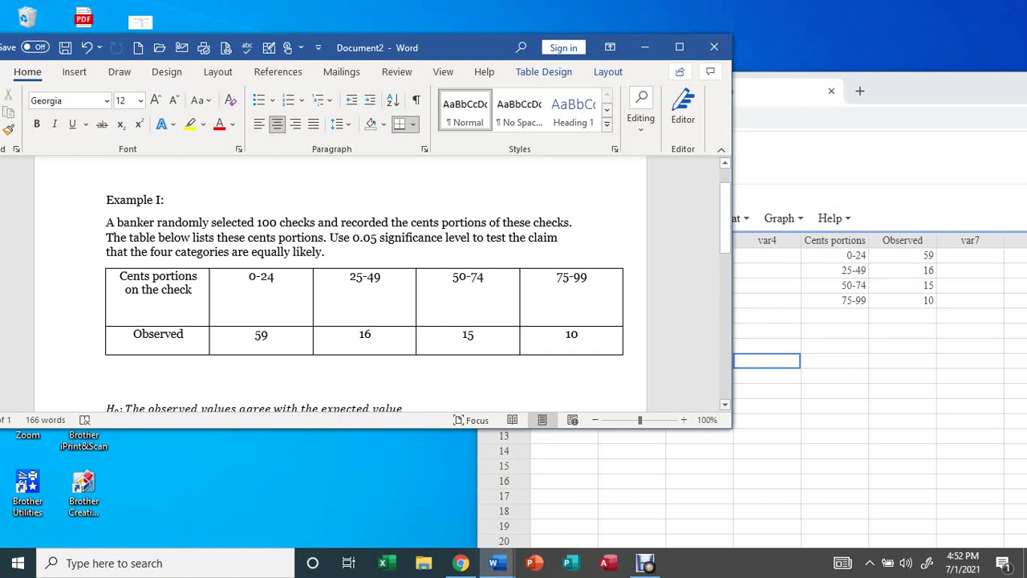
{"action": "scroll", "coordinate": [361, 281], "scroll_direction": "down", "scroll_amount": 1}
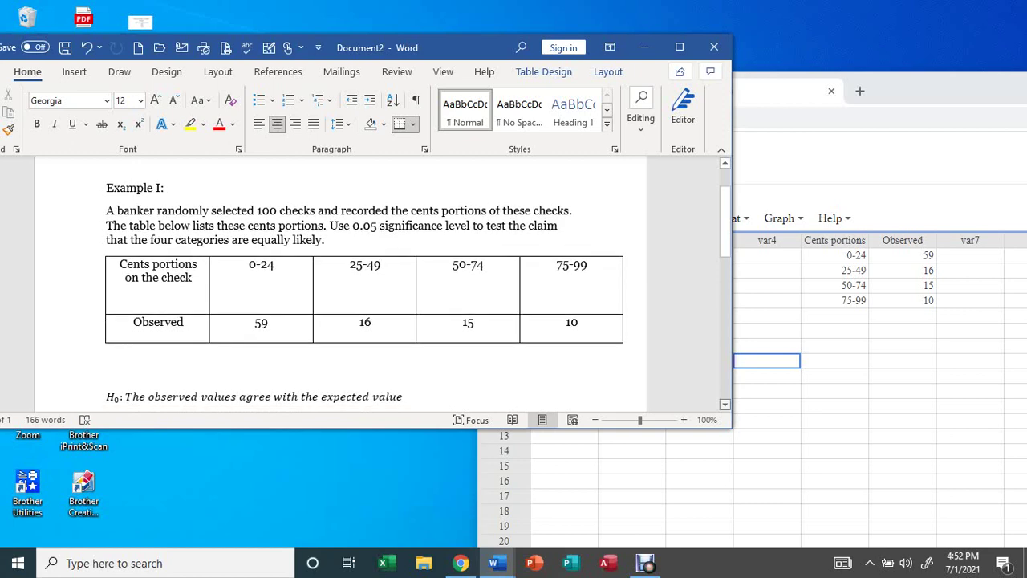
{"action": "scroll", "coordinate": [377, 285], "scroll_direction": "down", "scroll_amount": 2}
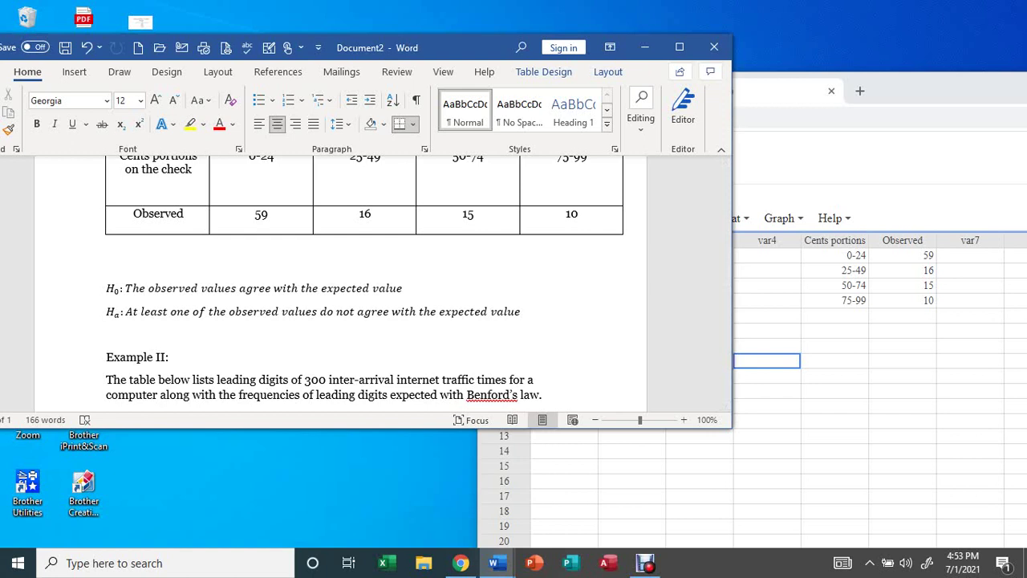
Switch to StatCrunch and move its browser window so that more of the data table's columns show.
{"action": "left_click", "coordinate": [767, 285]}
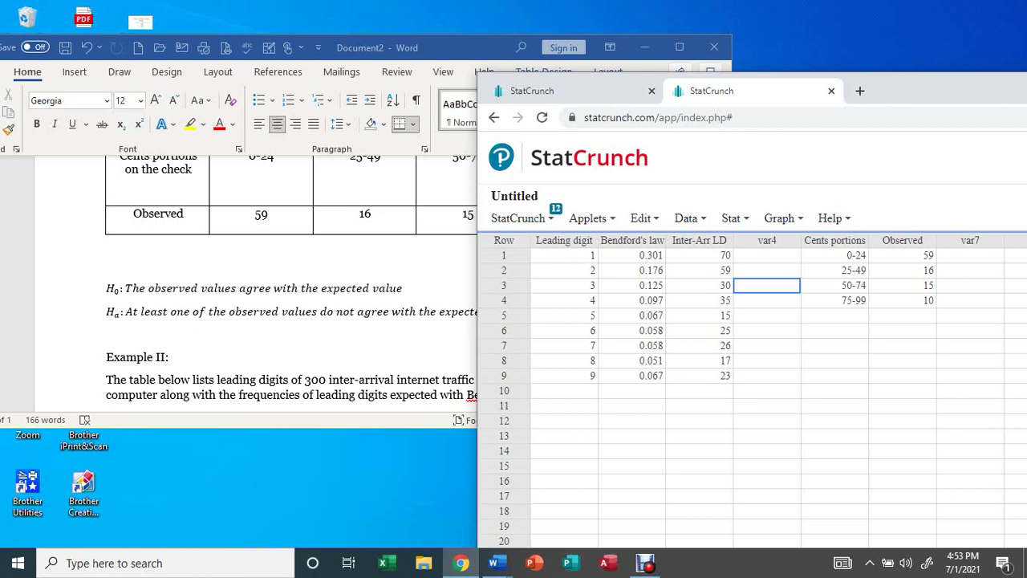
{"action": "left_click", "coordinate": [732, 218]}
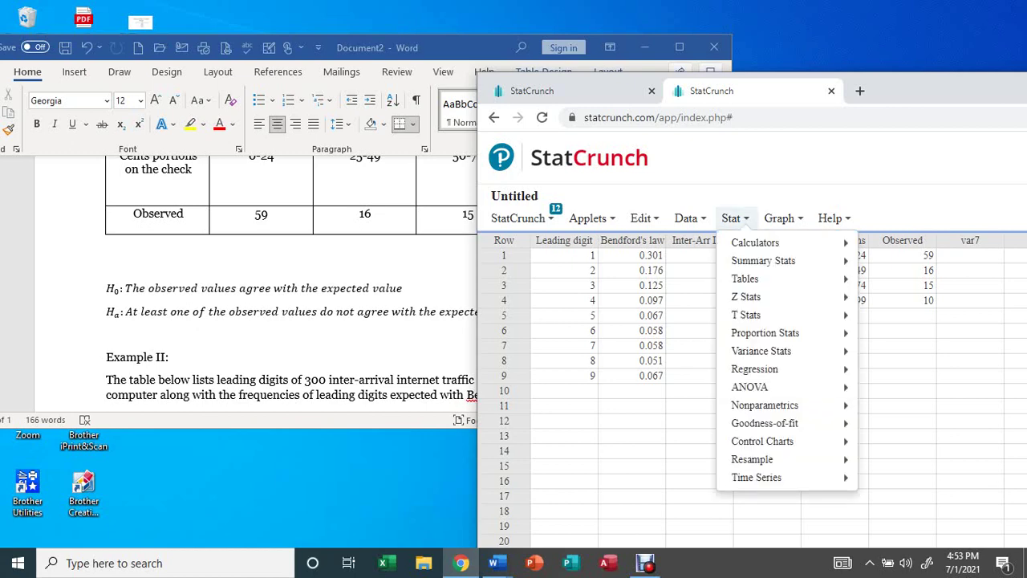
{"action": "key", "text": "Escape"}
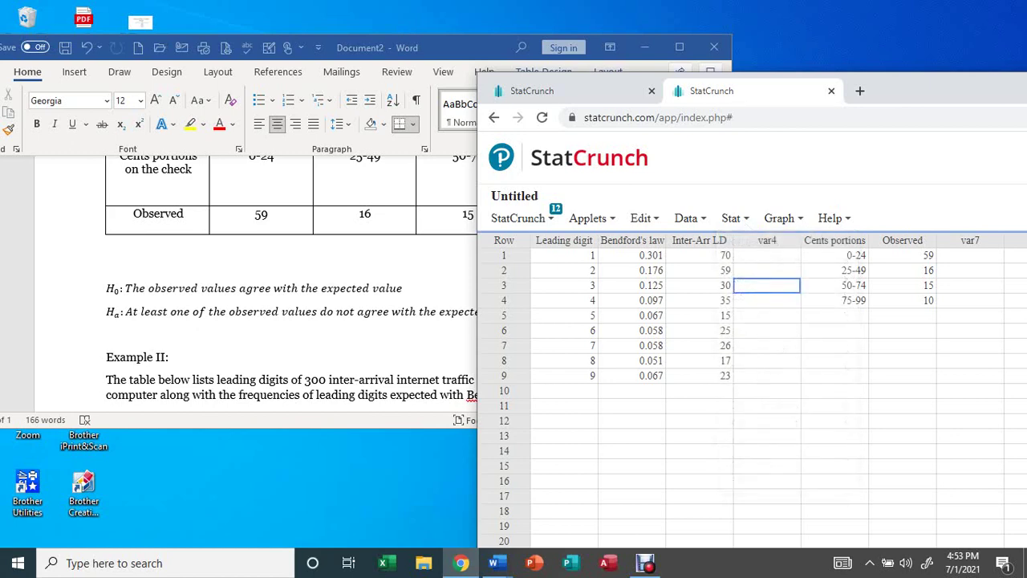
{"action": "left_click_drag", "start_coordinate": [901, 82], "coordinate": [703, 78]}
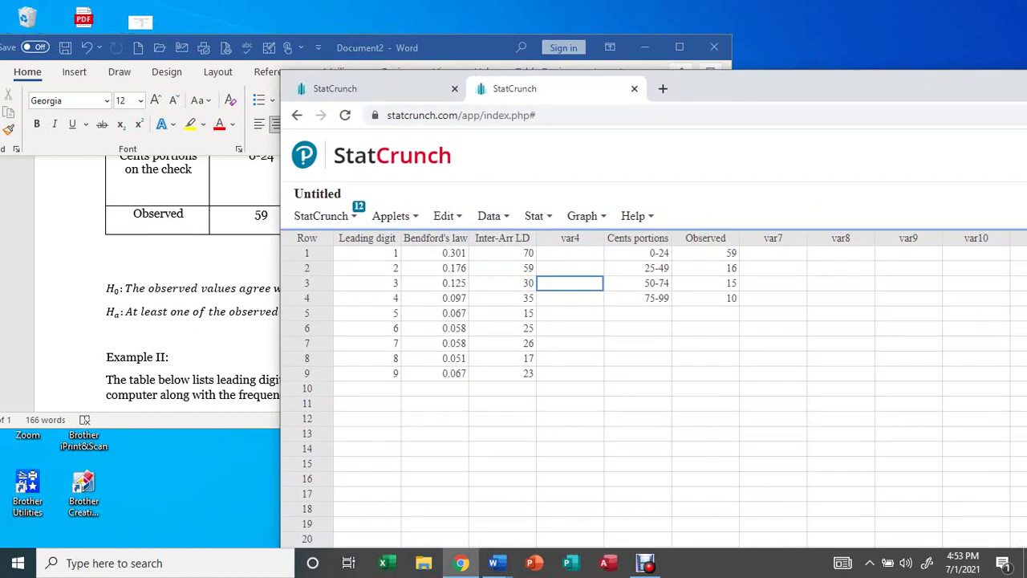
Compute a Chi-Square goodness-of-fit test with Observed as the observed column and all cells in equal proportion as expected.
{"action": "left_click", "coordinate": [537, 216]}
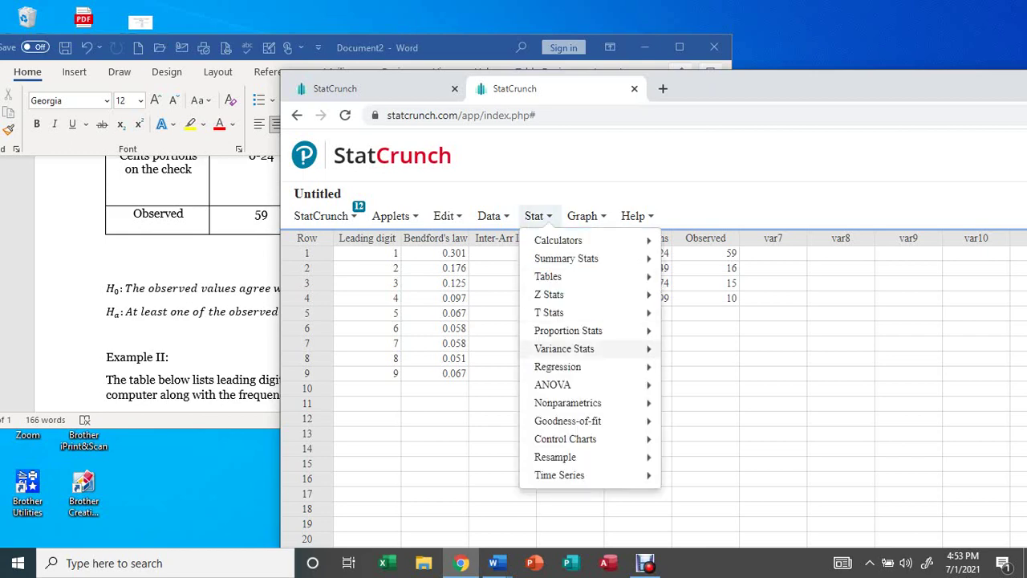
{"action": "mouse_move", "coordinate": [578, 421]}
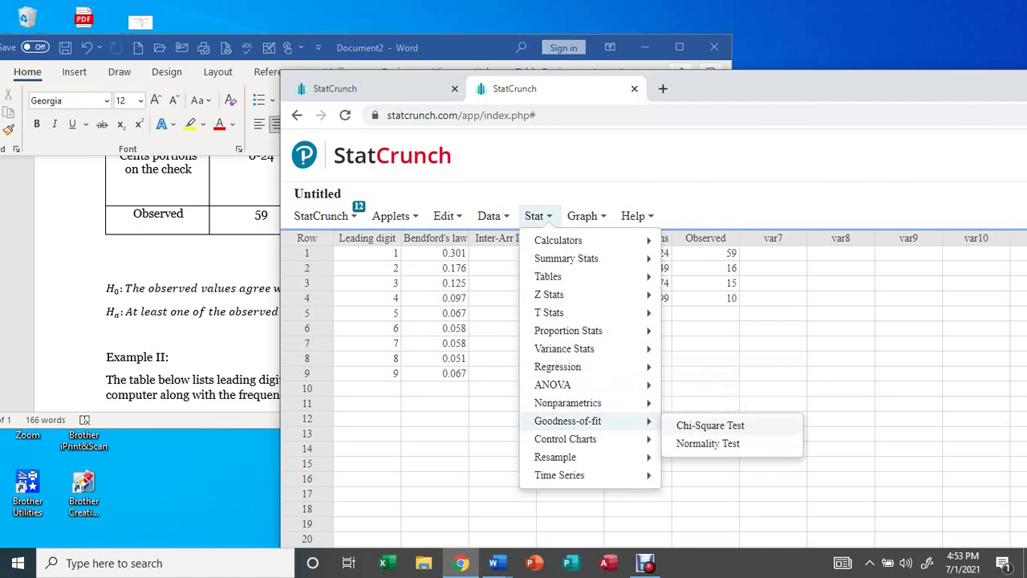
{"action": "left_click", "coordinate": [711, 425]}
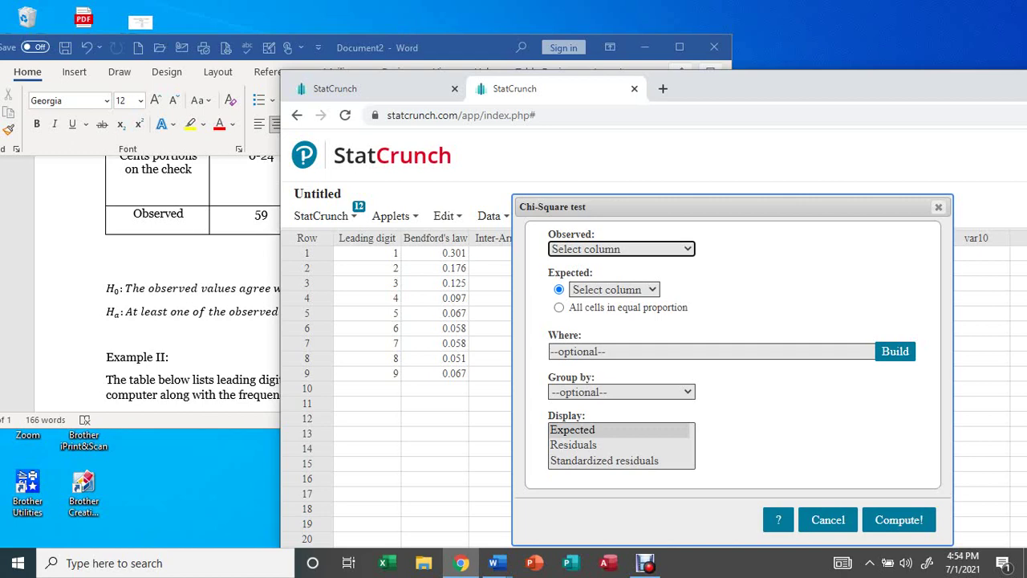
{"action": "key", "text": "alt+Down"}
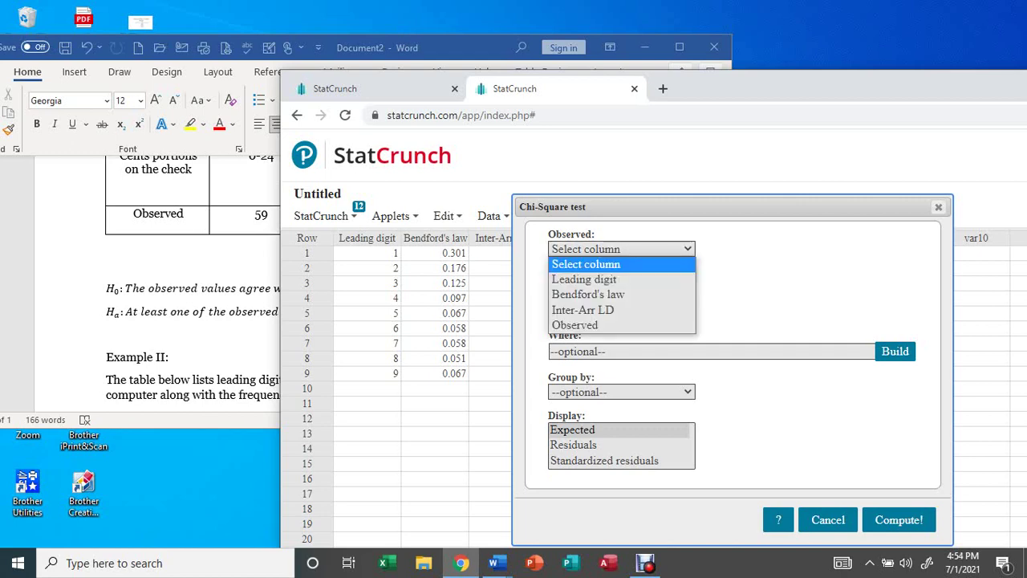
{"action": "left_click", "coordinate": [575, 325]}
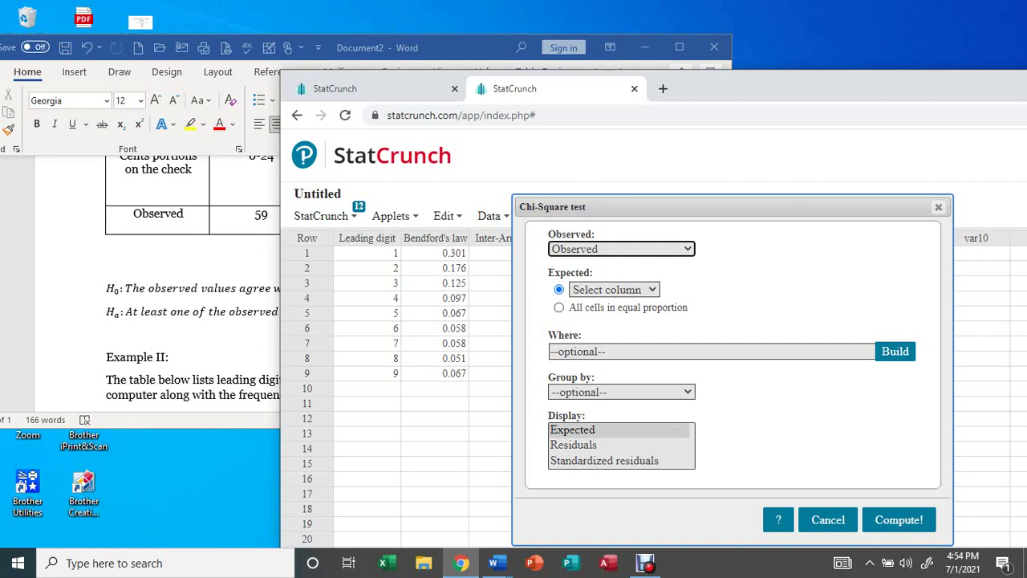
{"action": "left_click", "coordinate": [559, 307]}
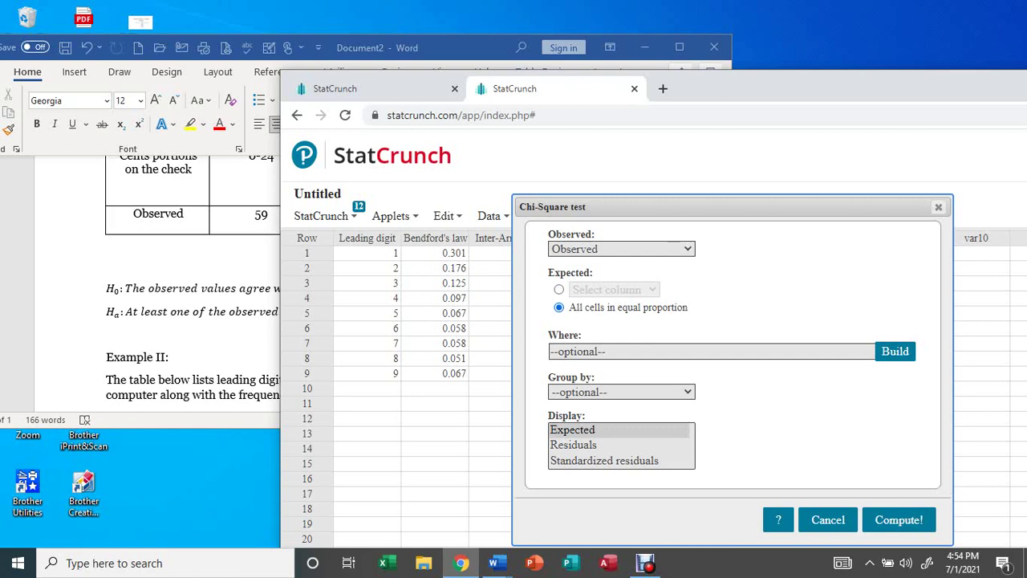
{"action": "left_click", "coordinate": [899, 520]}
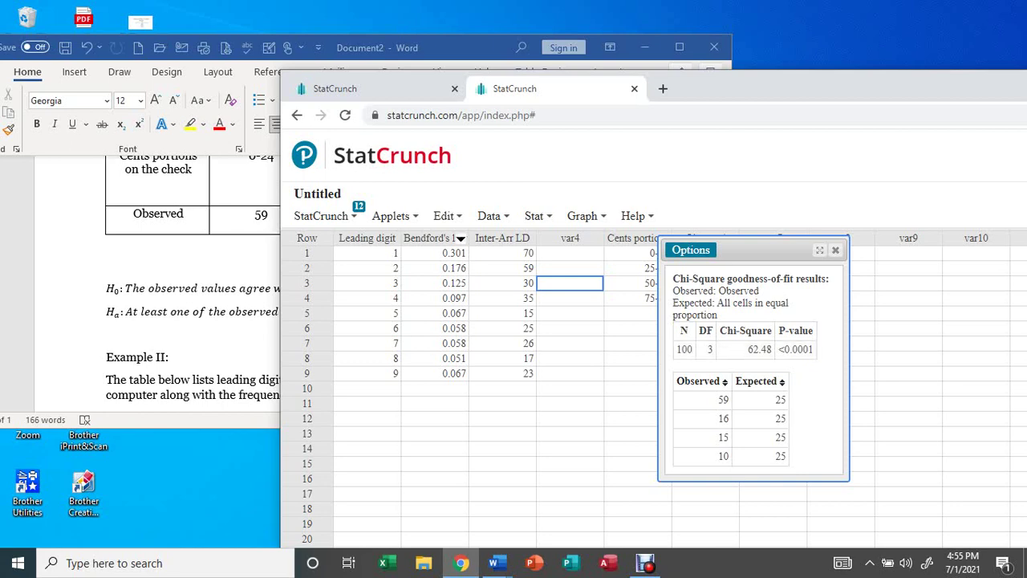
Switch to the Word document and correct p9 in Example II's null hypothesis to 0.067.
{"action": "key", "text": "alt+Tab"}
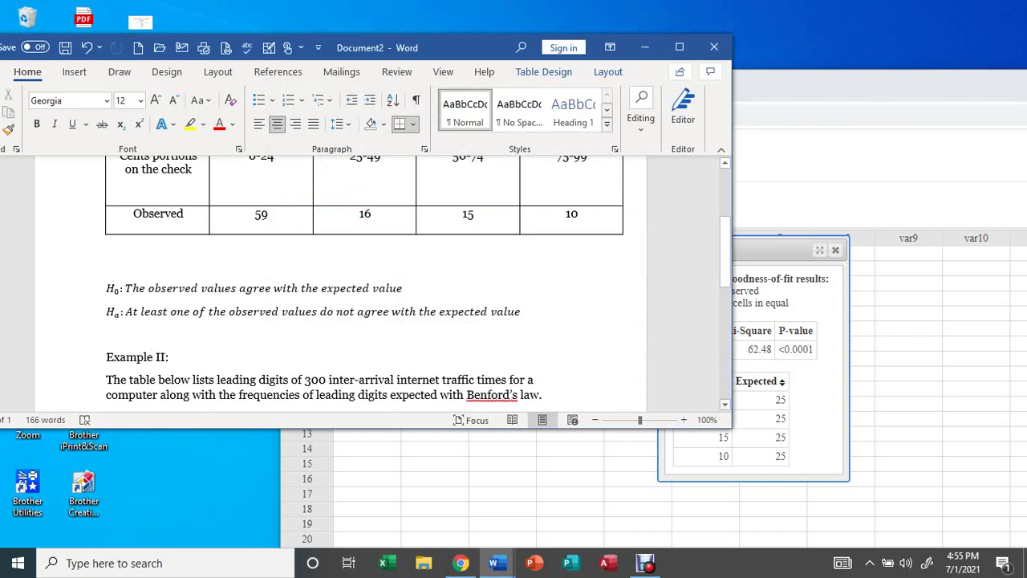
{"action": "scroll", "coordinate": [419, 283], "scroll_direction": "down", "scroll_amount": 1}
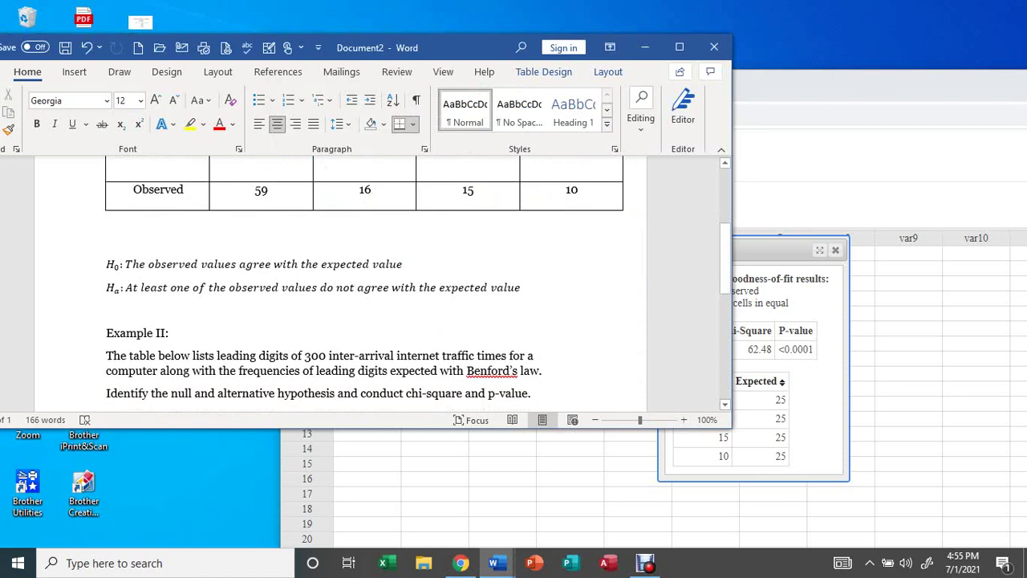
{"action": "scroll", "coordinate": [419, 284], "scroll_direction": "down", "scroll_amount": 4}
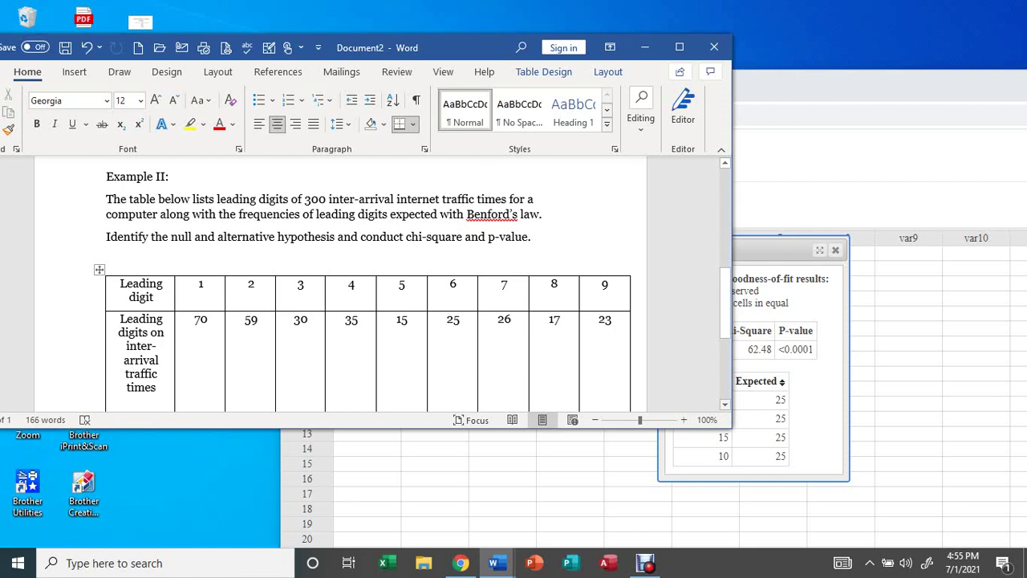
{"action": "scroll", "coordinate": [369, 285], "scroll_direction": "down", "scroll_amount": 3}
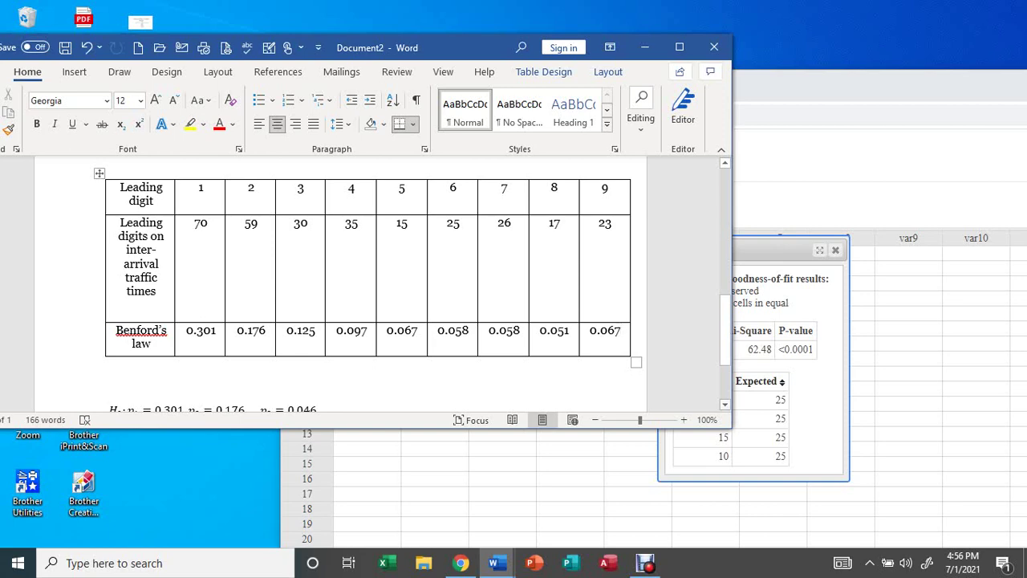
{"action": "scroll", "coordinate": [377, 281], "scroll_direction": "down", "scroll_amount": 2}
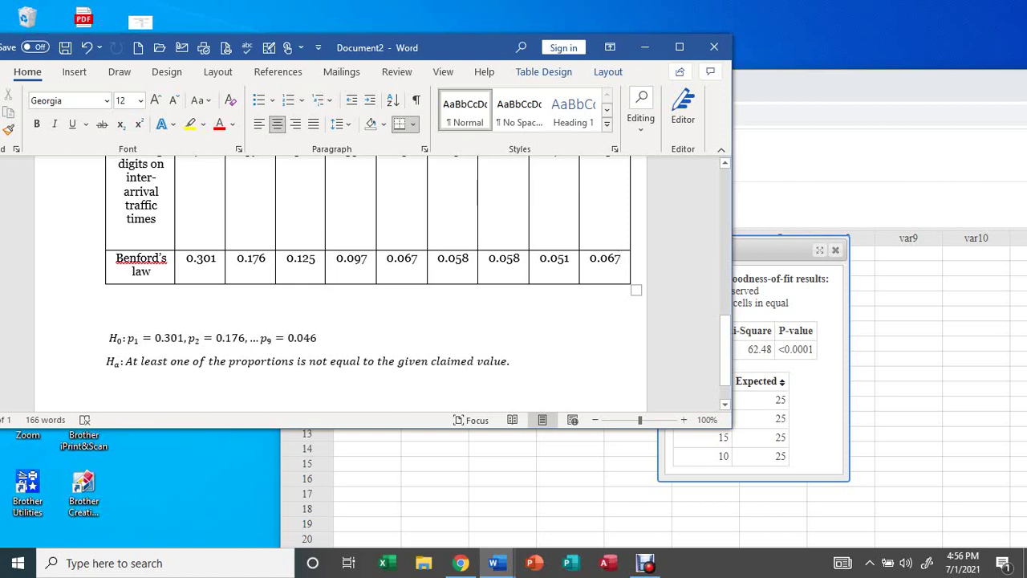
{"action": "left_click", "coordinate": [313, 337]}
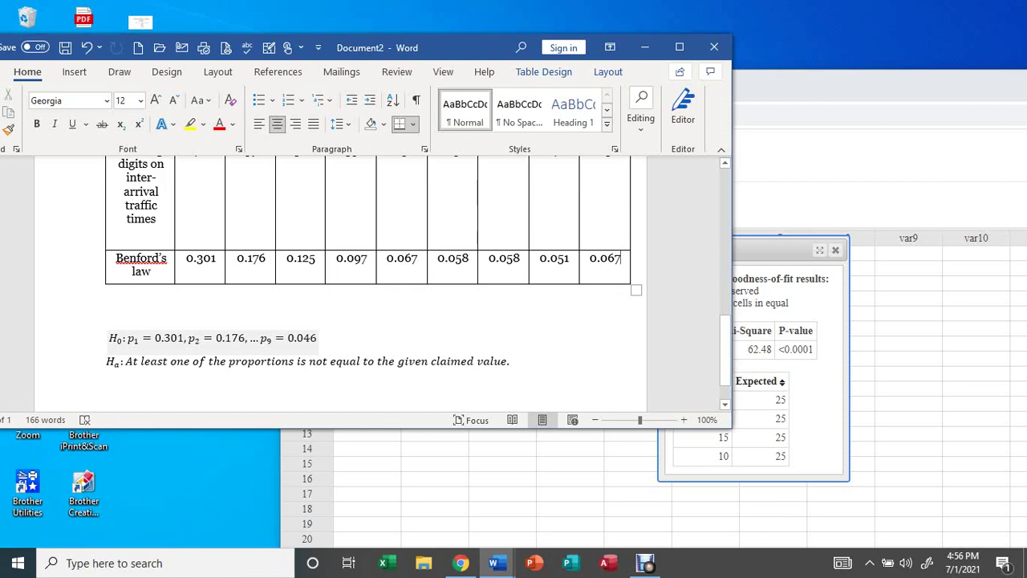
{"action": "left_click", "coordinate": [306, 338]}
{"action": "key", "text": "BackSpace"}
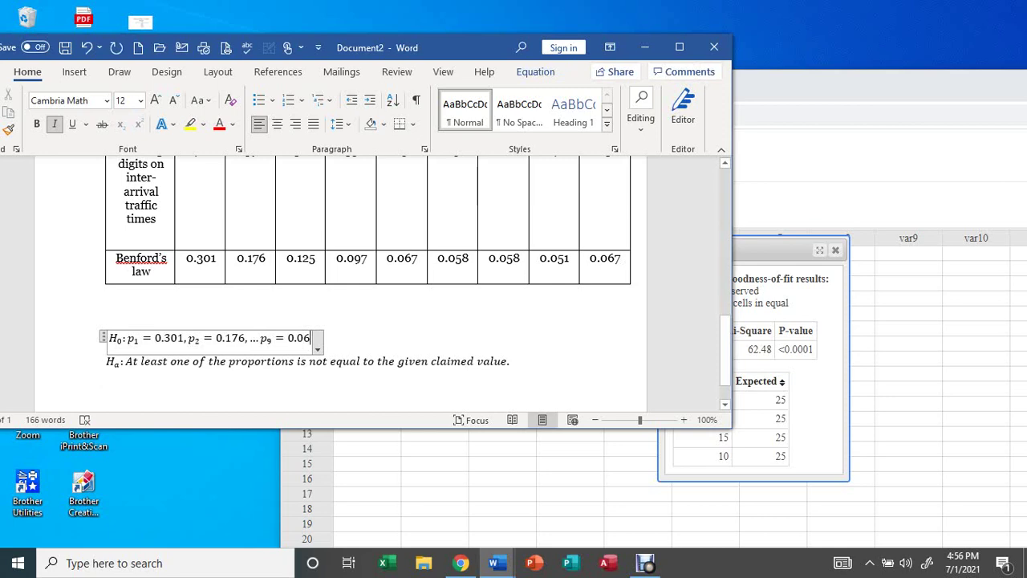
{"action": "type", "text": "7"}
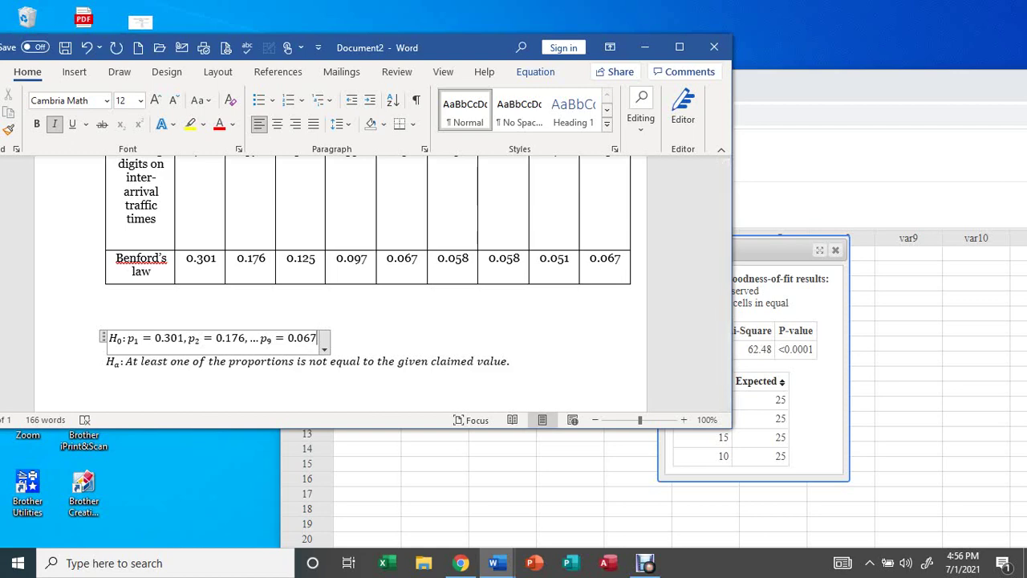
Return to StatCrunch, close the Example I results, and start a new Chi-Square goodness-of-fit test.
{"action": "key", "text": "alt+Tab"}
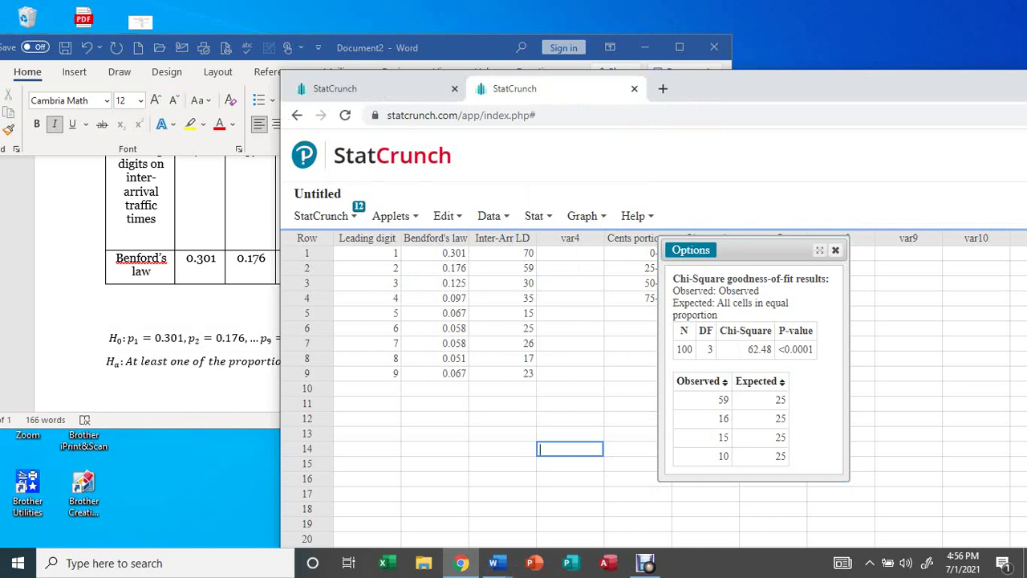
{"action": "left_click", "coordinate": [836, 250]}
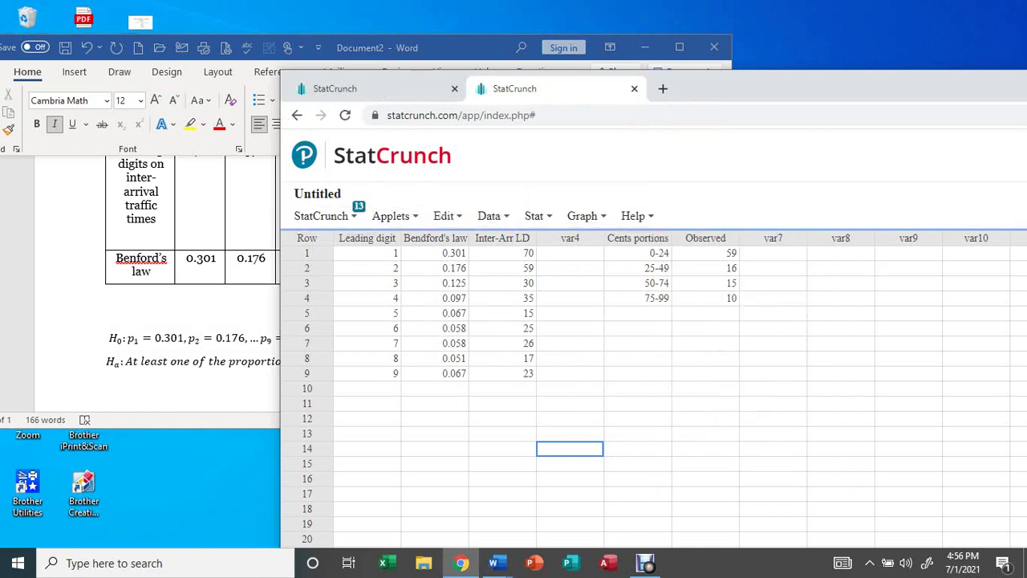
{"action": "left_click", "coordinate": [582, 216]}
{"action": "left_click", "coordinate": [534, 216]}
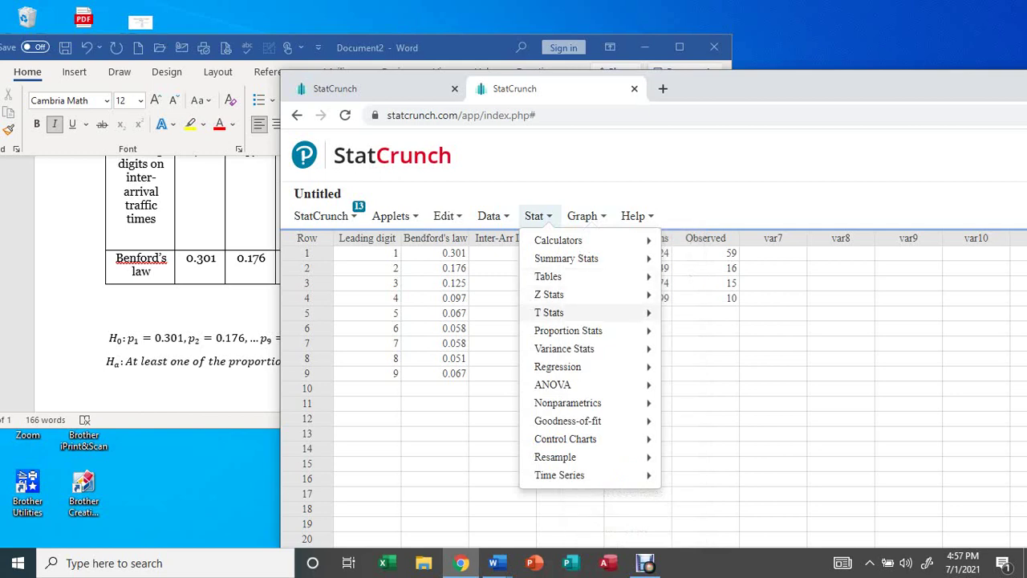
{"action": "mouse_move", "coordinate": [567, 421]}
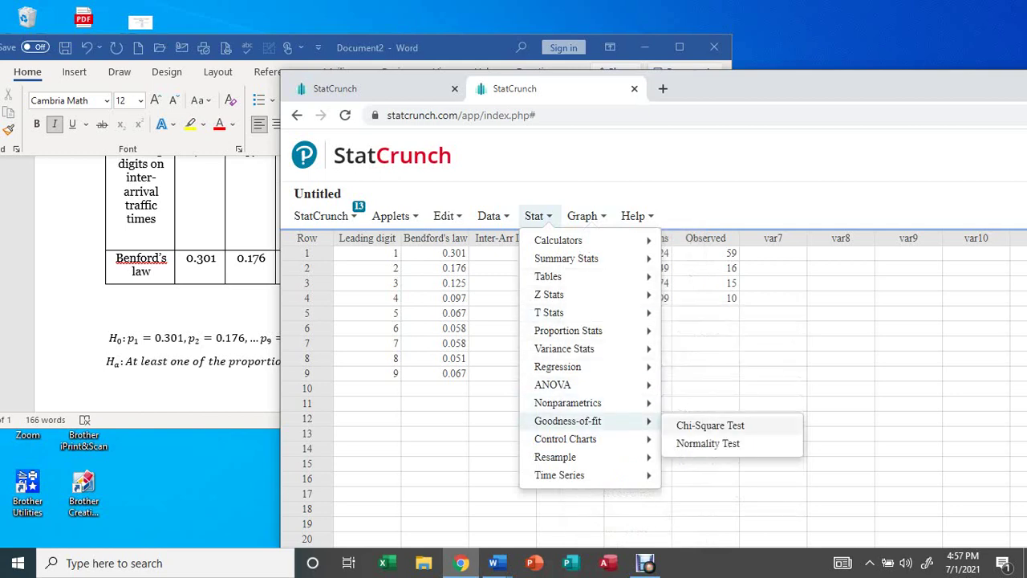
{"action": "left_click", "coordinate": [711, 426]}
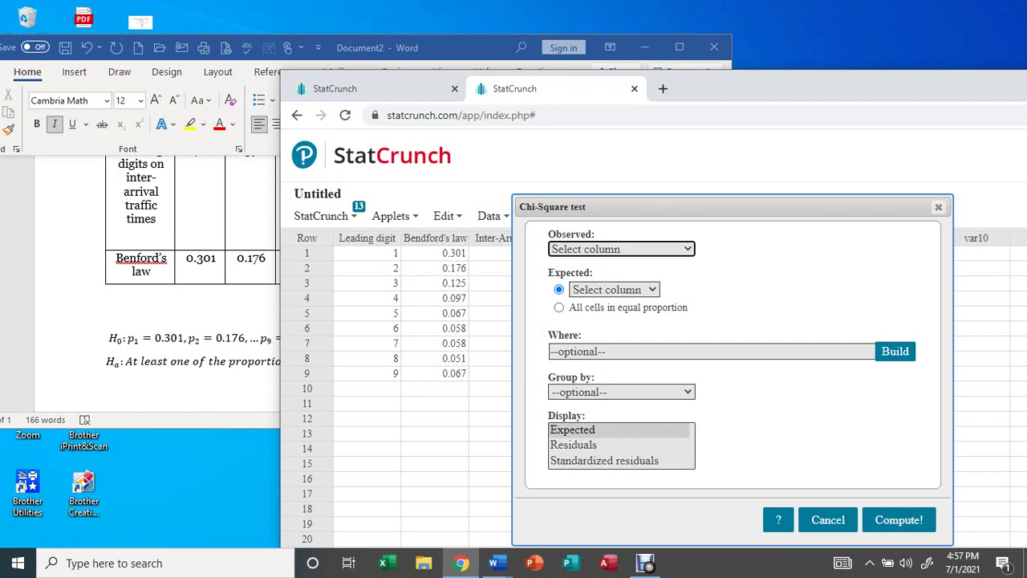
Compute the test with Inter-Arr LD as observed and Bendford's law as expected, and move the results window so all rows show.
{"action": "left_click", "coordinate": [621, 249]}
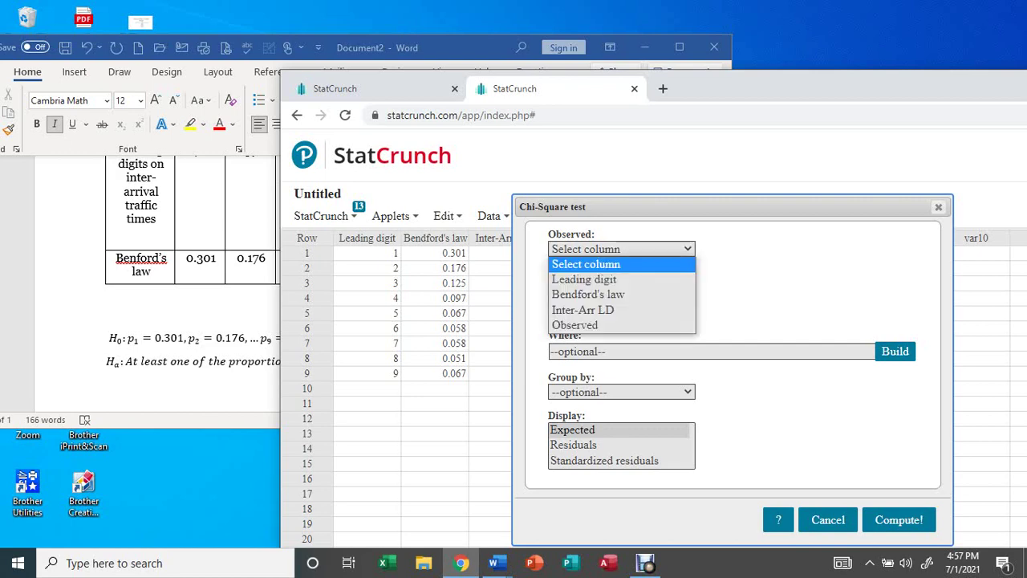
{"action": "key", "text": "Down"}
{"action": "key", "text": "Down"}
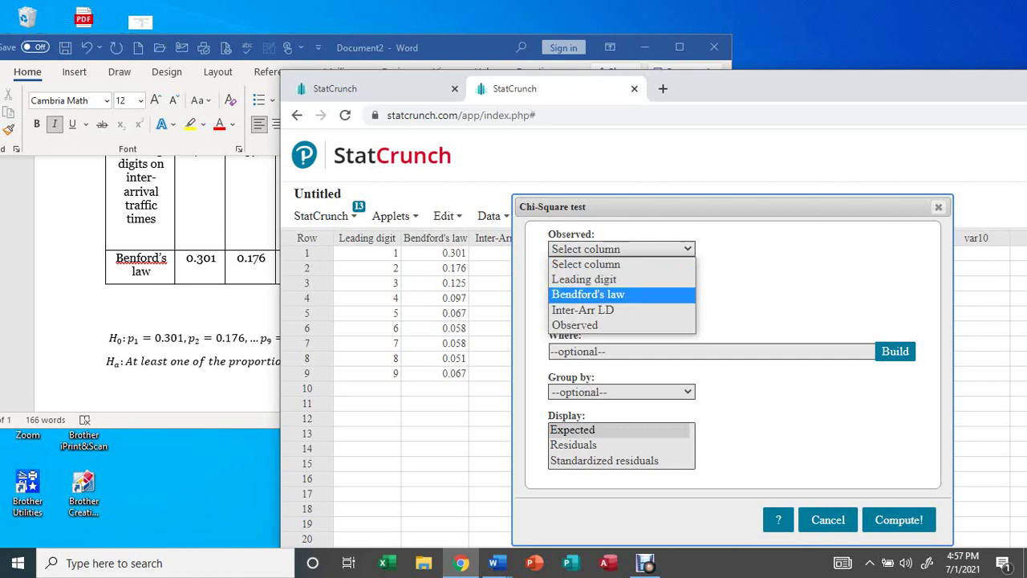
{"action": "key", "text": "Down"}
{"action": "key", "text": "Return"}
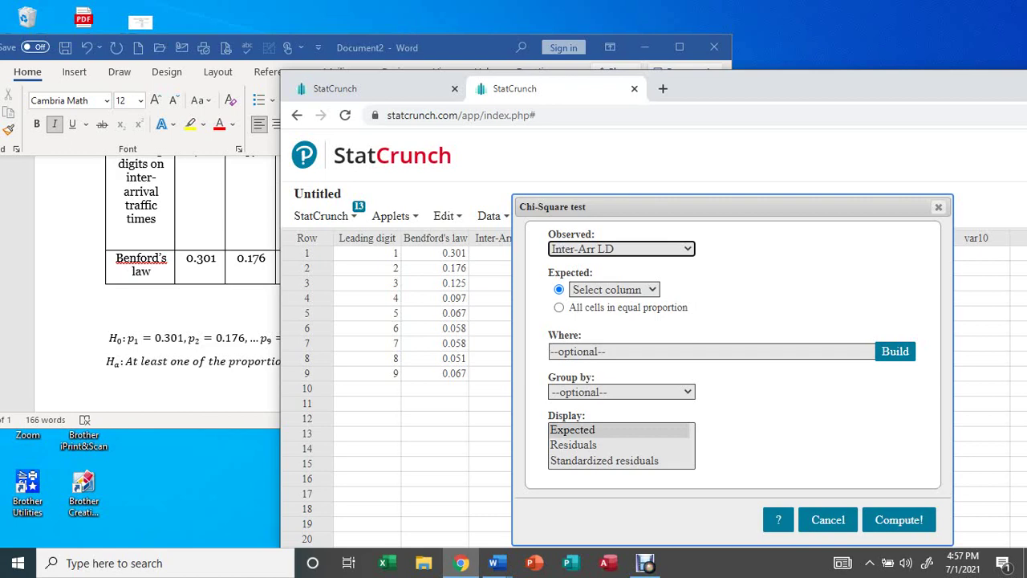
{"action": "left_click", "coordinate": [644, 290]}
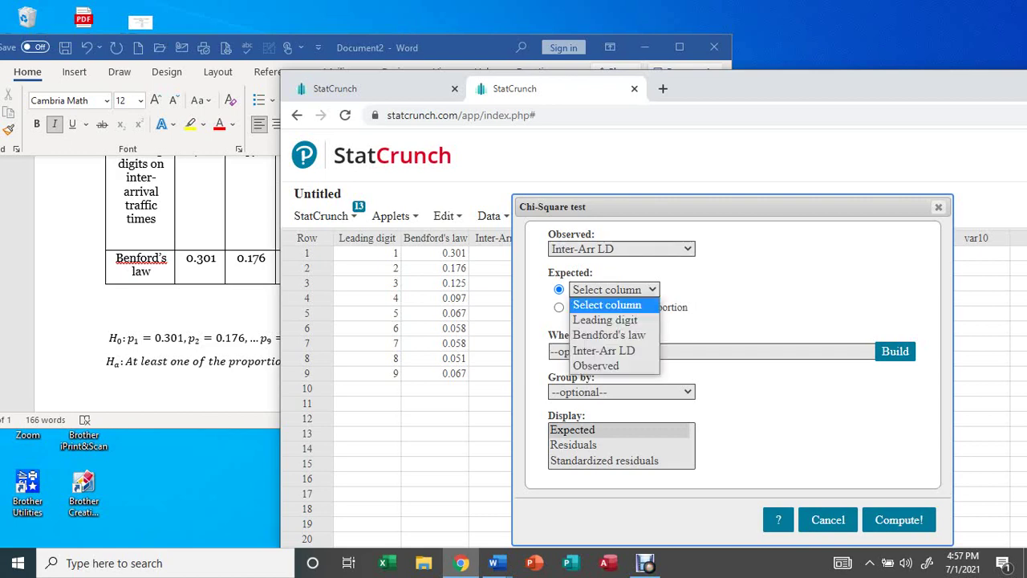
{"action": "left_click", "coordinate": [609, 335]}
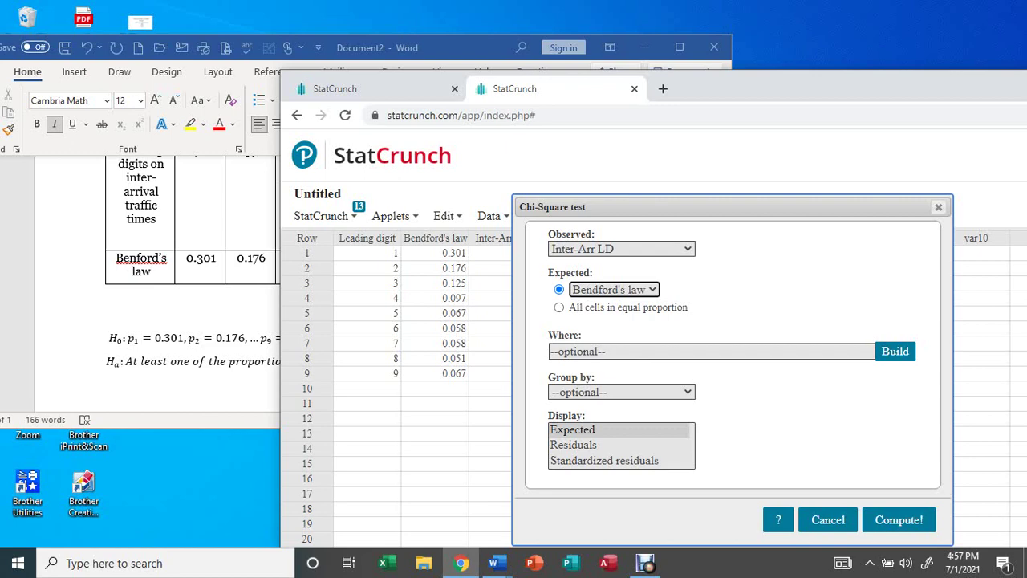
{"action": "left_click", "coordinate": [899, 520]}
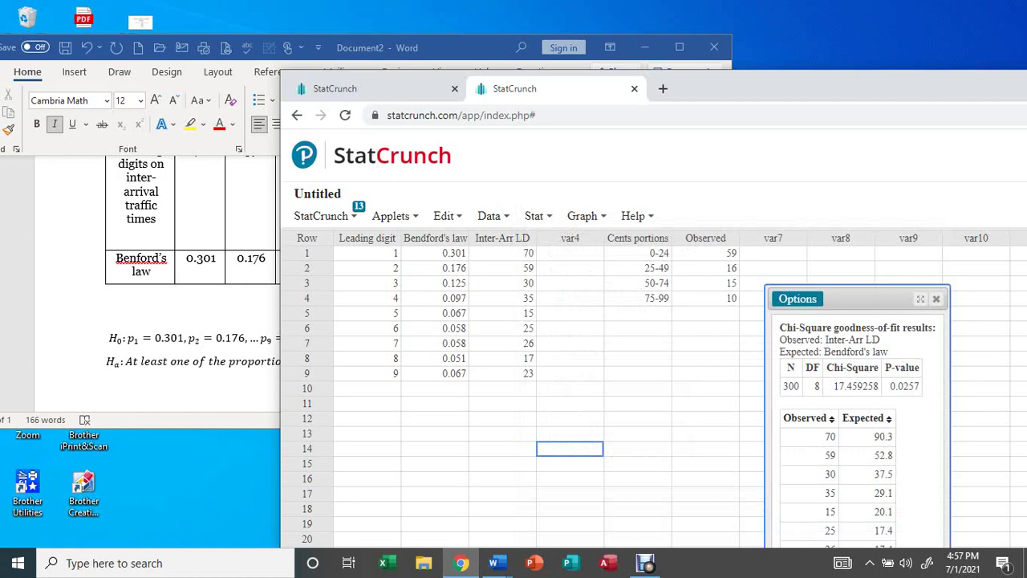
{"action": "left_click_drag", "start_coordinate": [850, 298], "coordinate": [650, 173]}
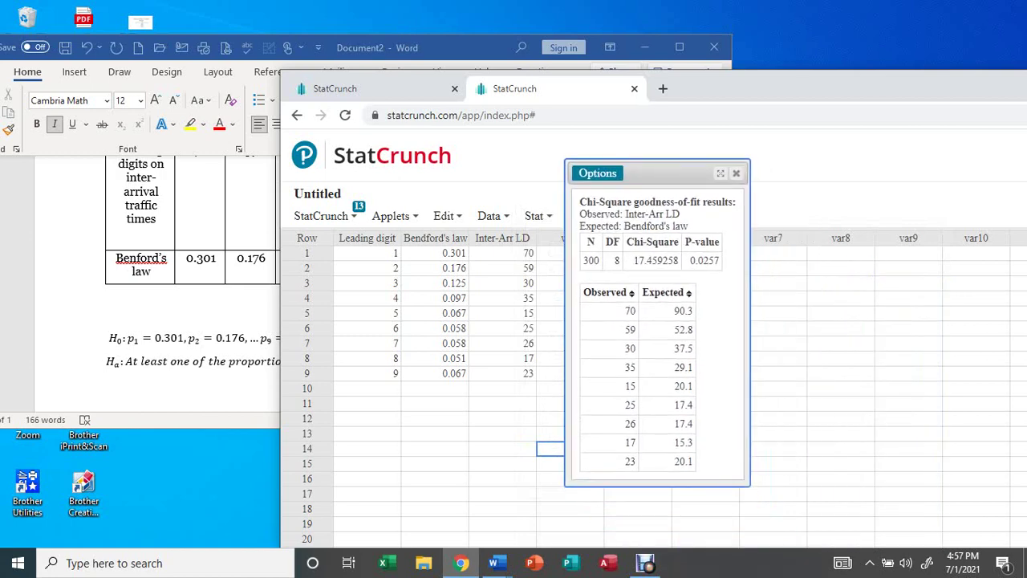